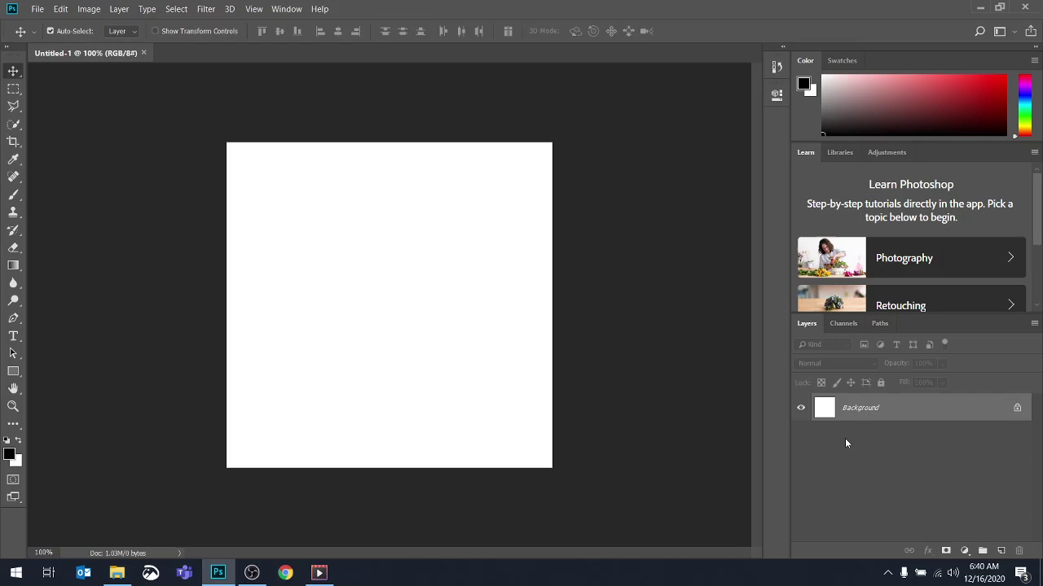
Add the Brushes and Paragraph panels from the Window menu and collapse them to icons.
click(287, 10)
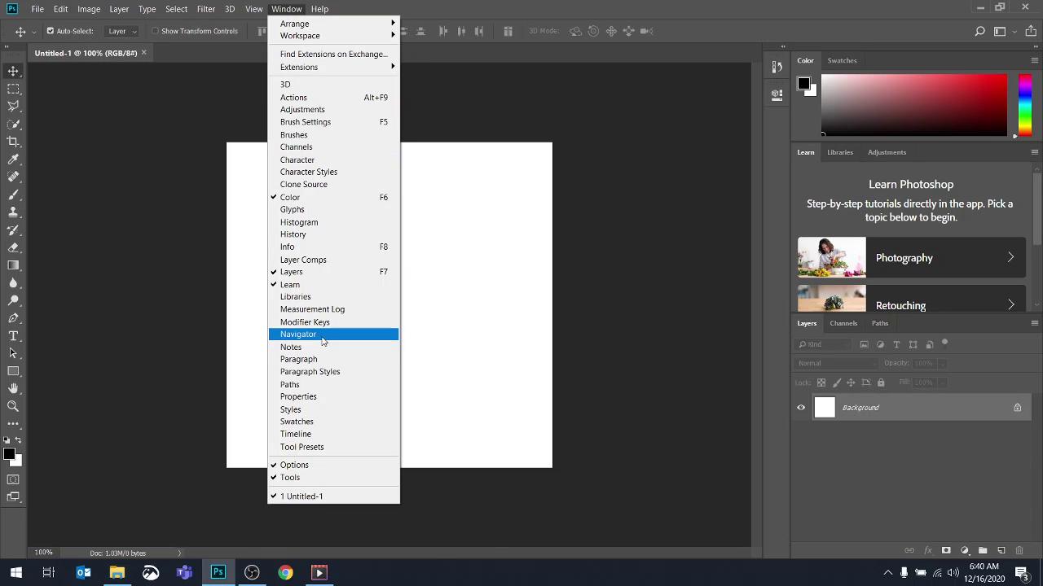
click(302, 136)
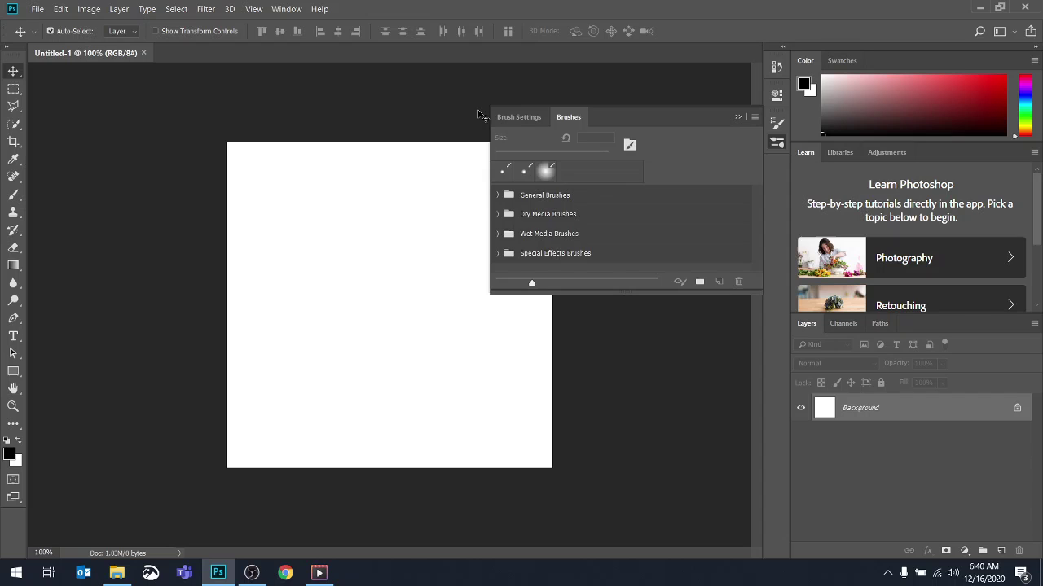
click(297, 11)
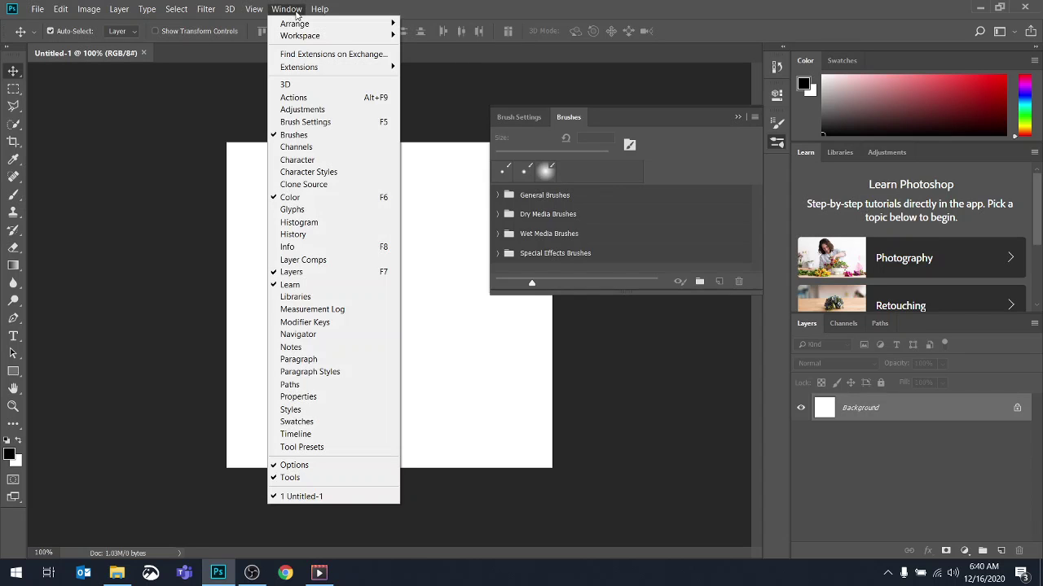
click(307, 360)
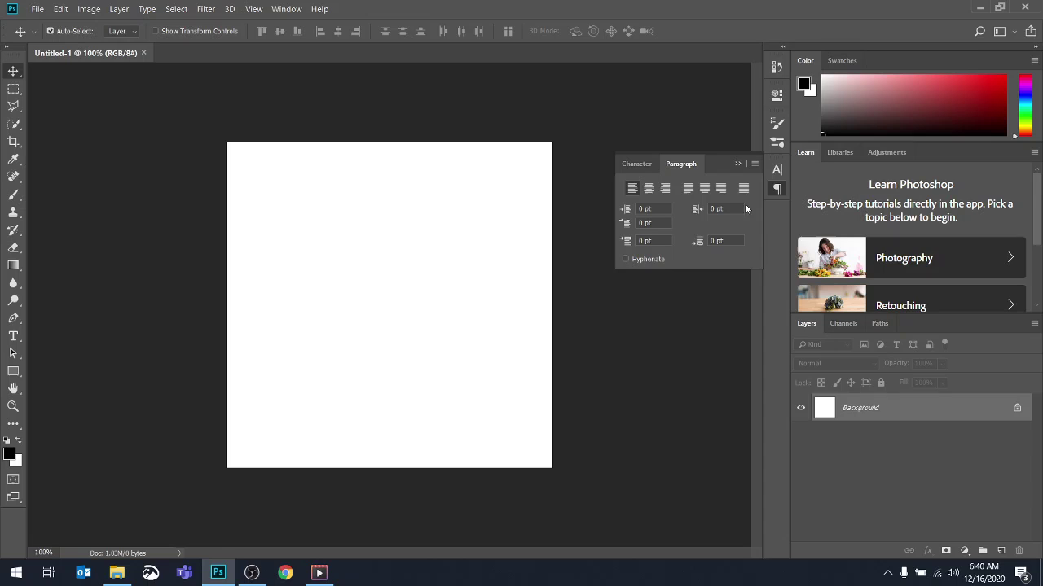
click(737, 163)
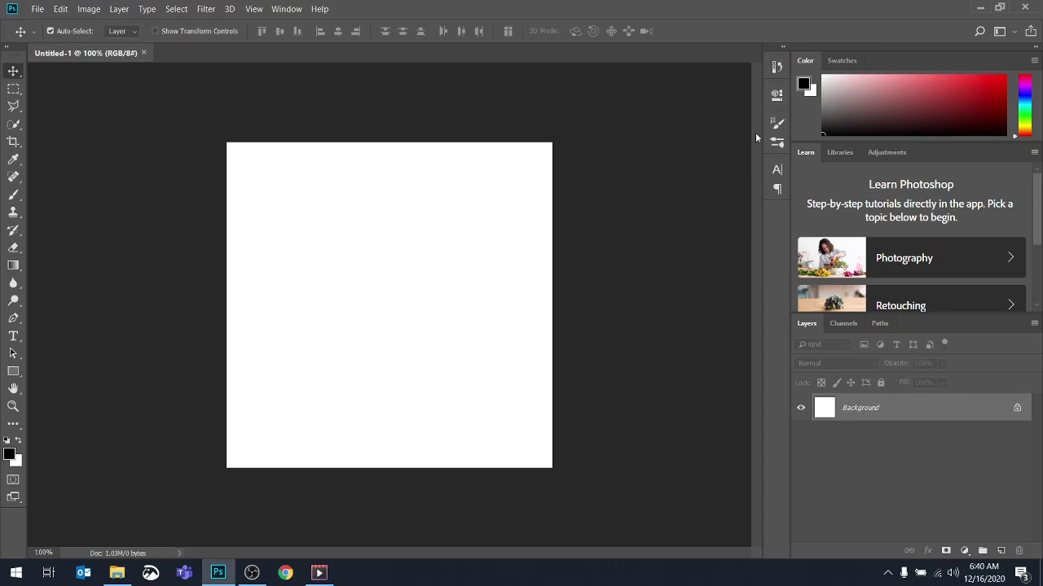
Fold the Learn and Color panels down to their tabs.
click(783, 50)
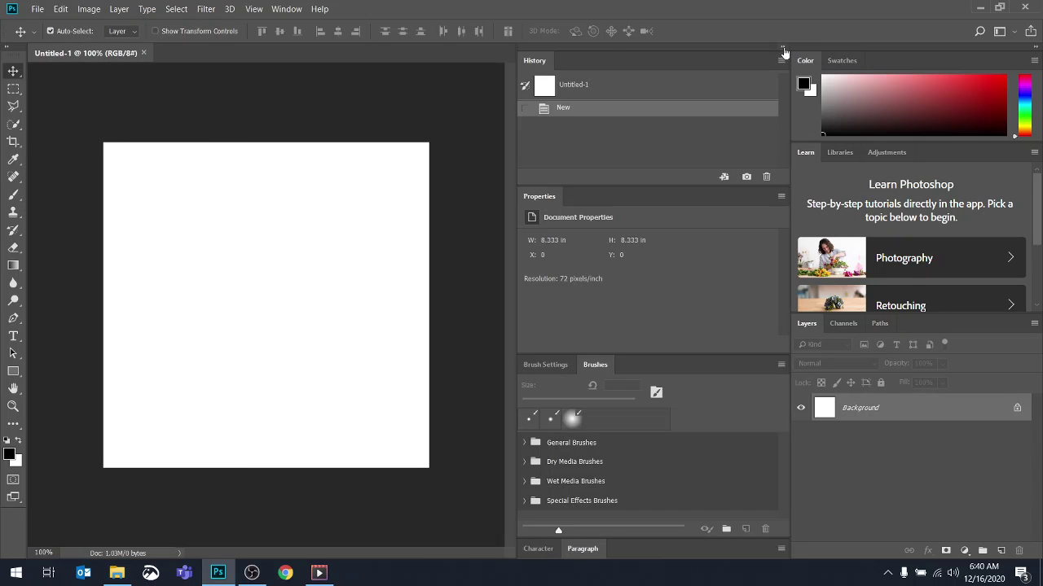
click(783, 50)
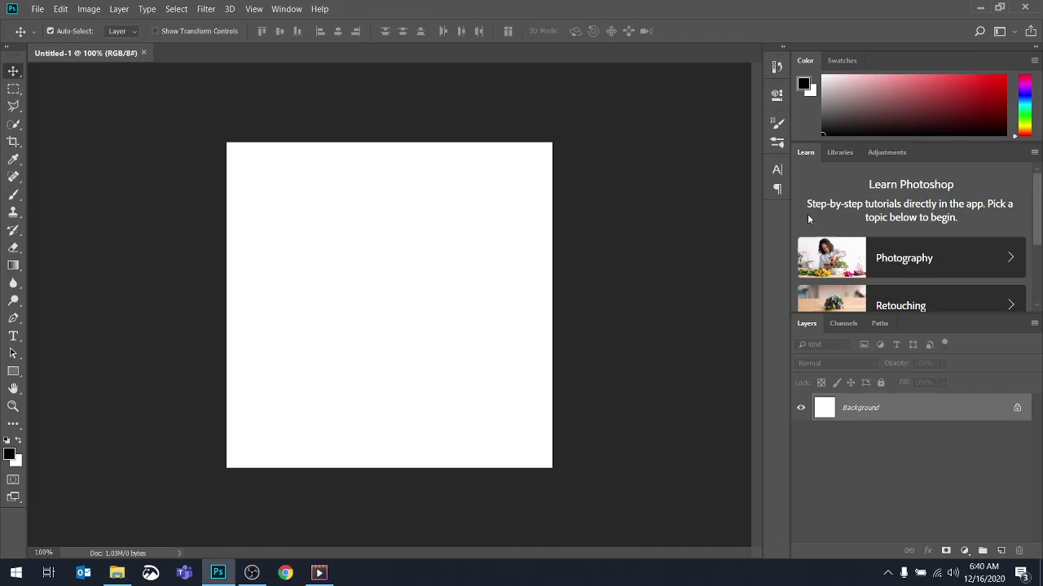
double_click(806, 152)
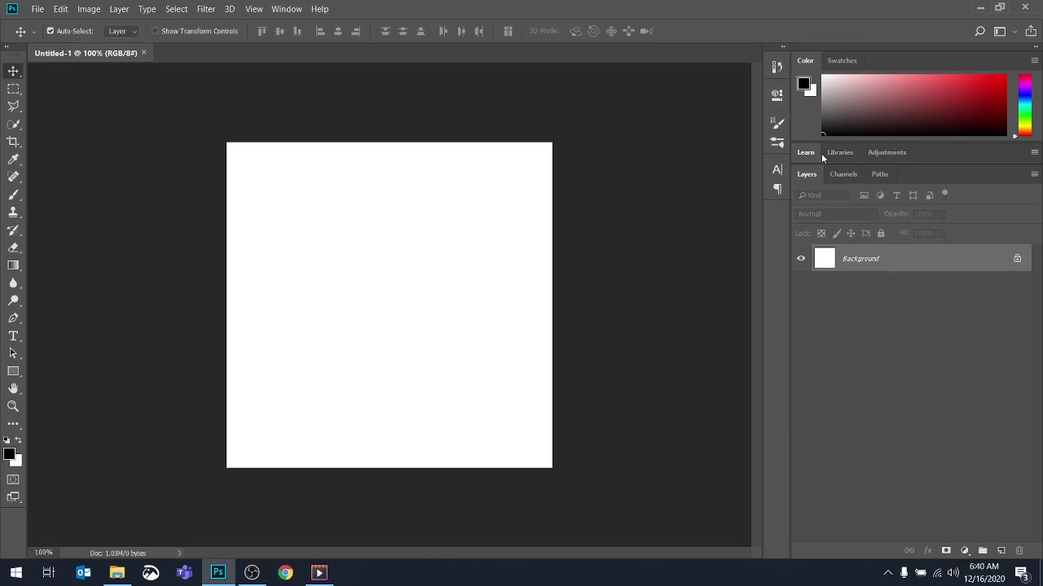
double_click(806, 62)
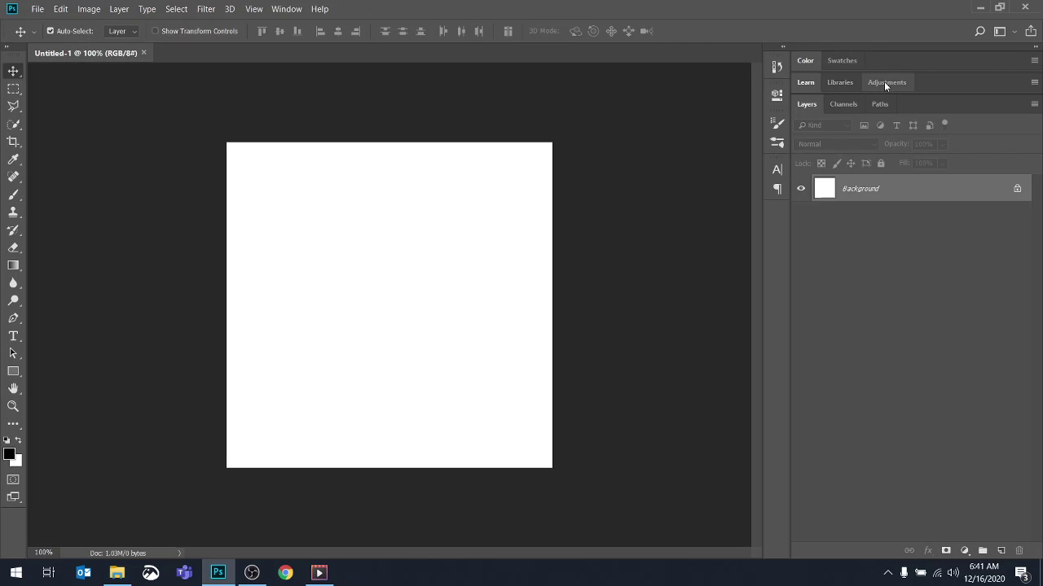
Move the Adjustments panel into the Color/Swatches group and toggle the dock collapse.
drag(884, 81, 888, 61)
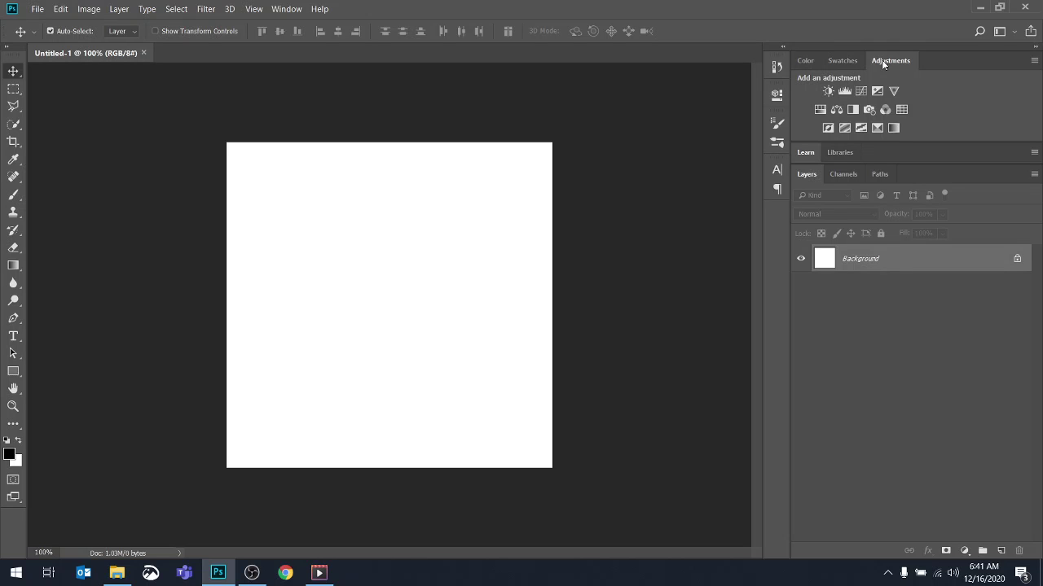
click(1035, 47)
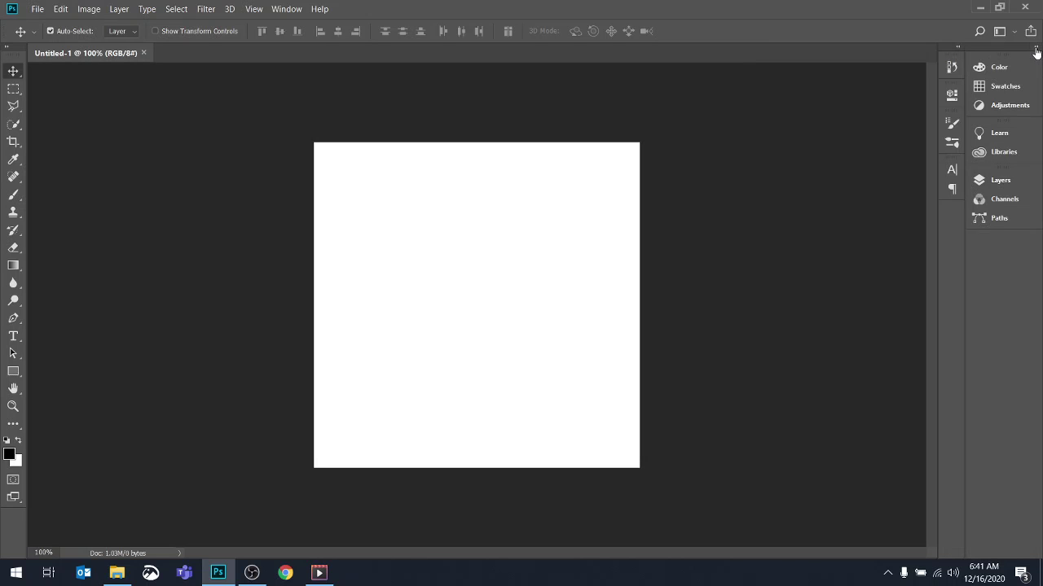
click(1035, 49)
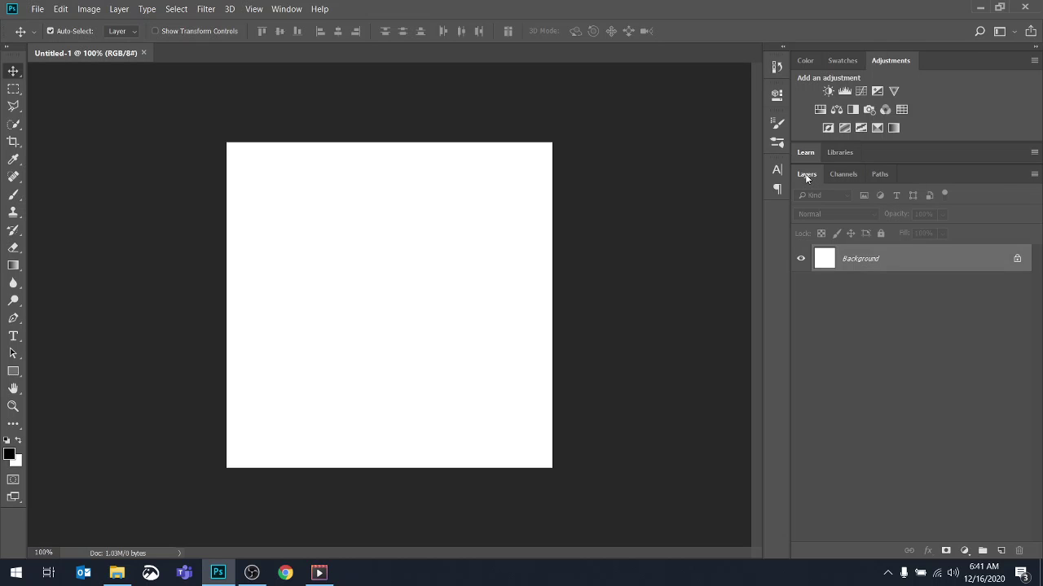
Float the Layers panel over the canvas and check its options menu.
drag(805, 174, 507, 116)
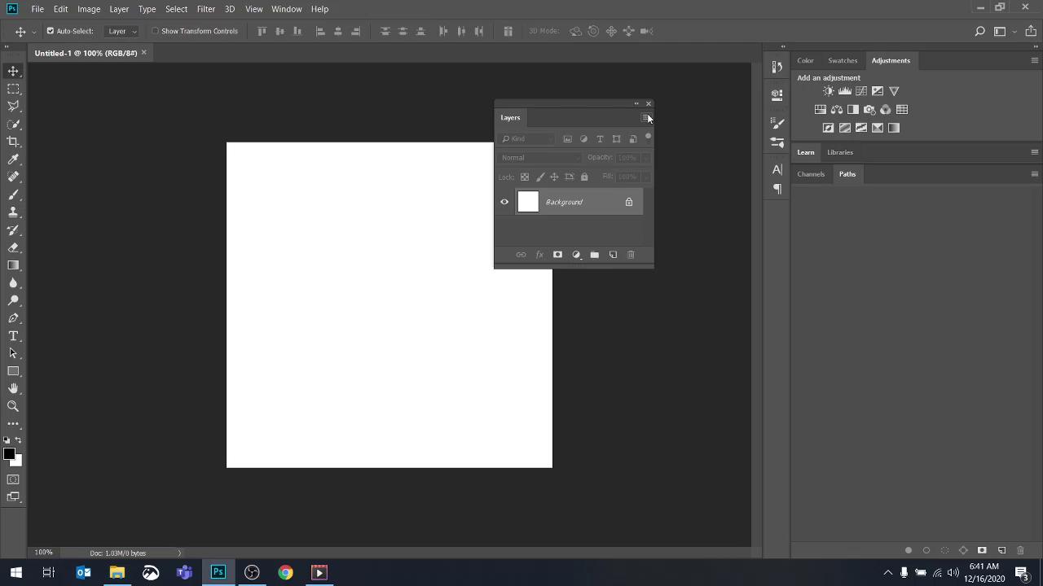
click(645, 118)
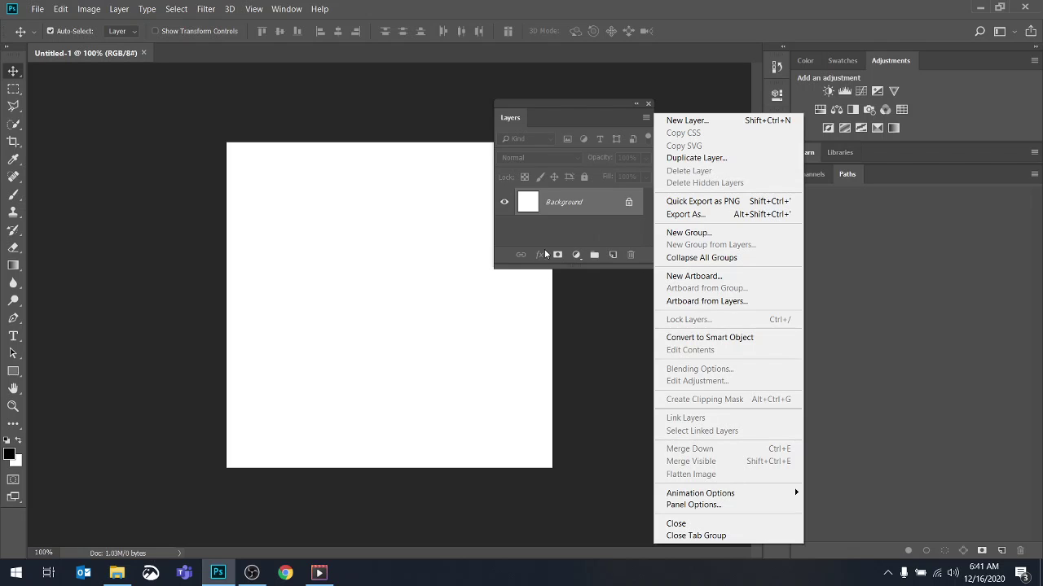
click(632, 227)
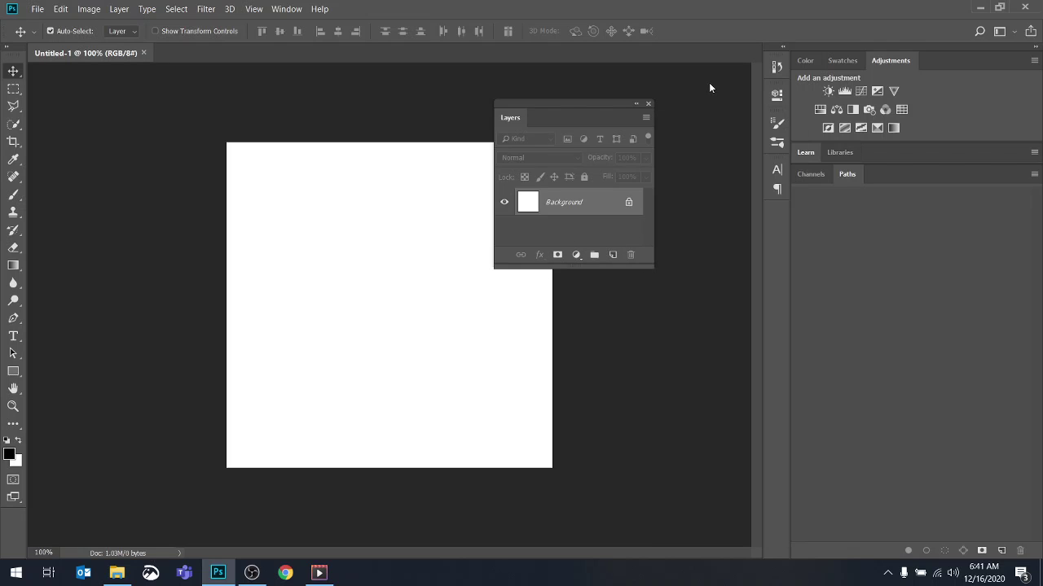
Float the Adjustments panel over the canvas and check its options menu.
drag(890, 60, 236, 108)
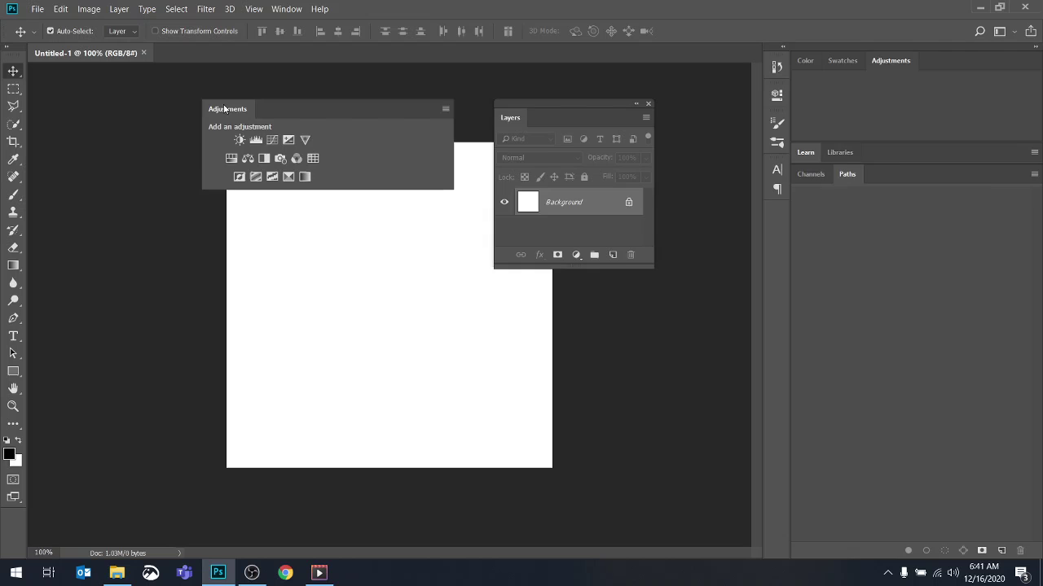
click(335, 109)
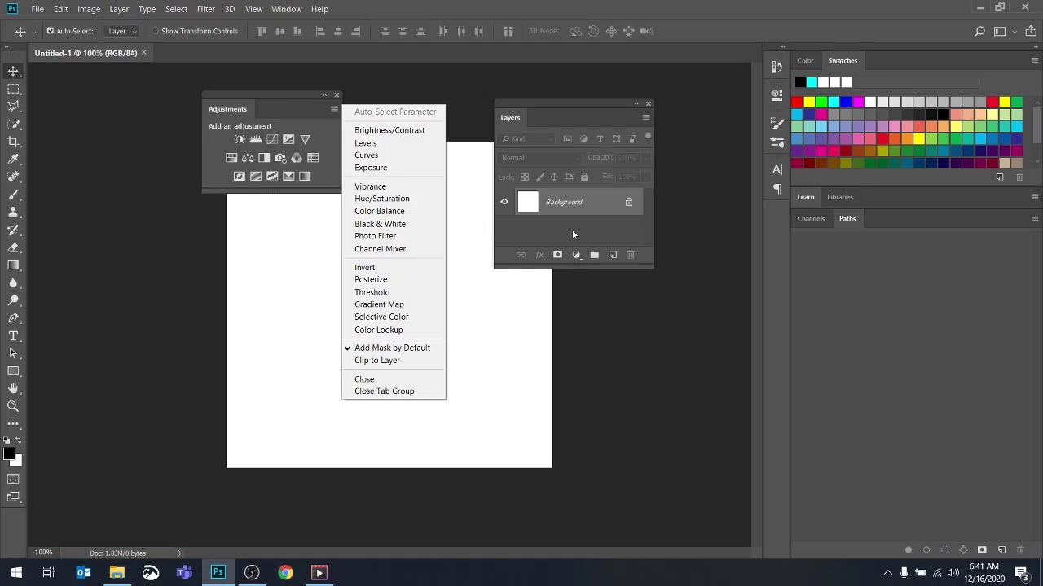
click(668, 380)
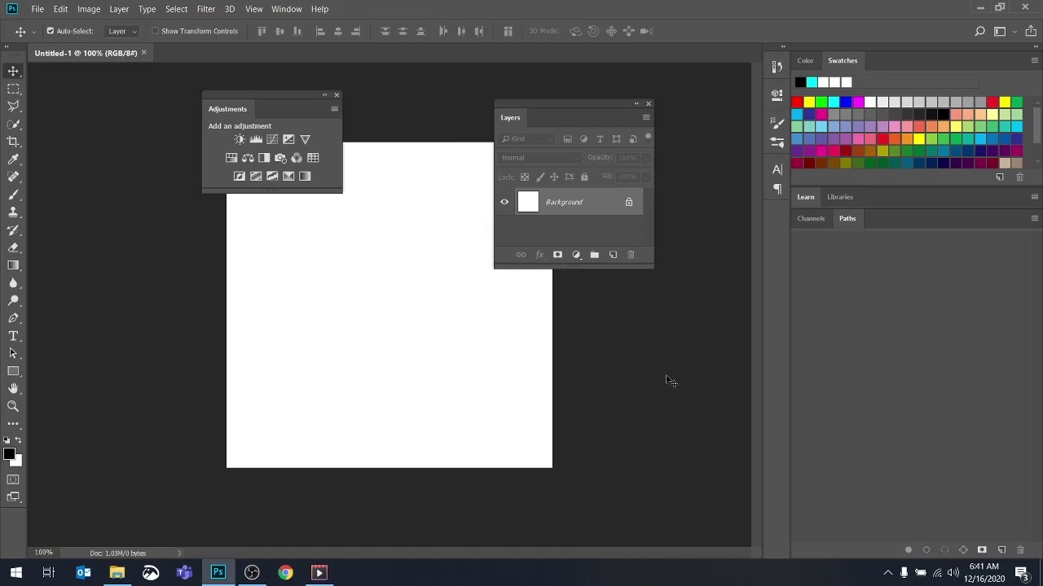
Reset the Essentials workspace and close the Learn panel.
click(1000, 32)
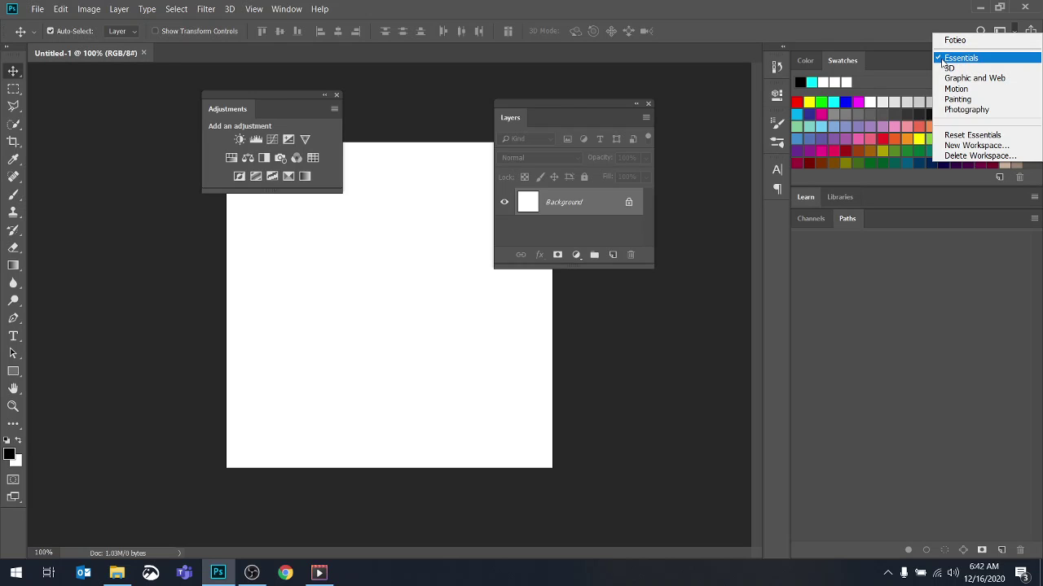
click(965, 135)
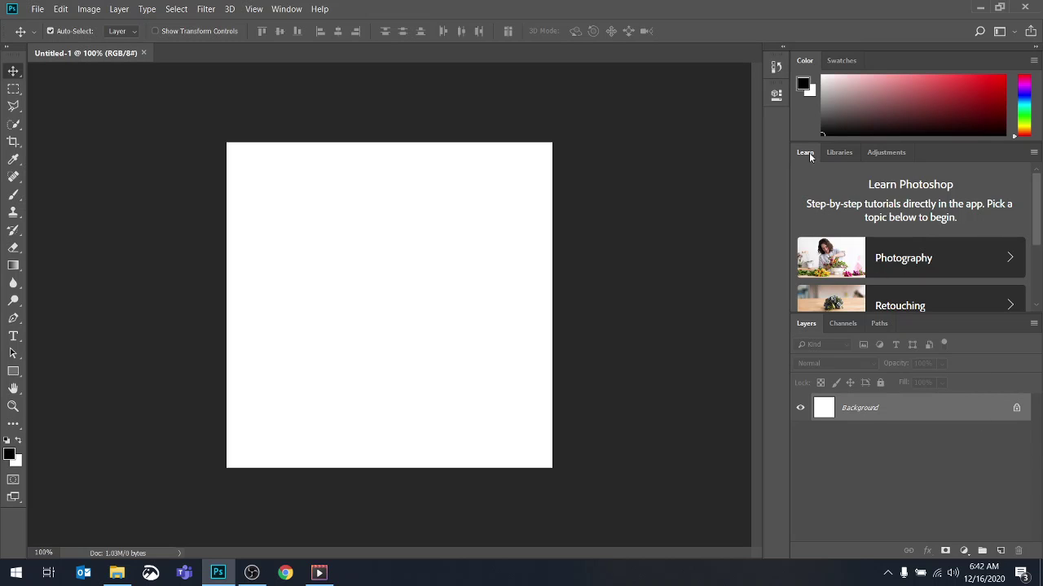
drag(809, 152, 418, 137)
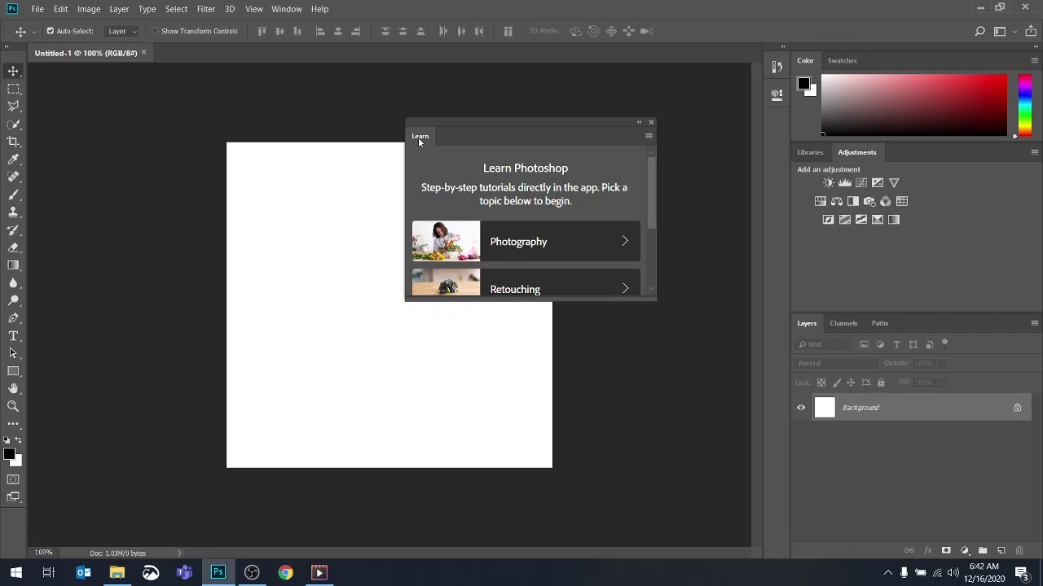
click(650, 124)
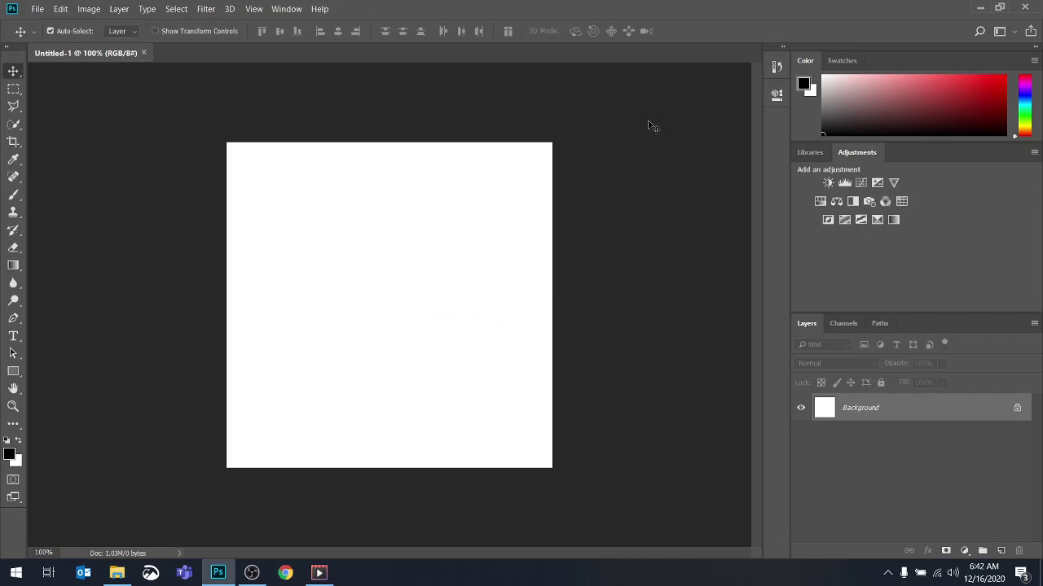
Close the Libraries panel and fold Adjustments and Color down to their tabs.
drag(812, 153, 639, 138)
click(600, 115)
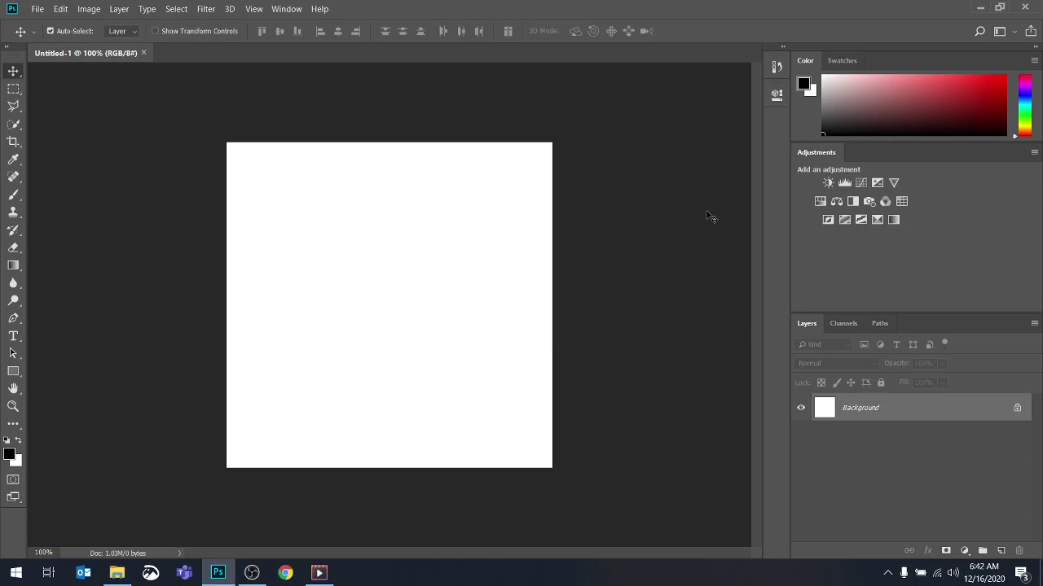
double_click(829, 152)
double_click(804, 59)
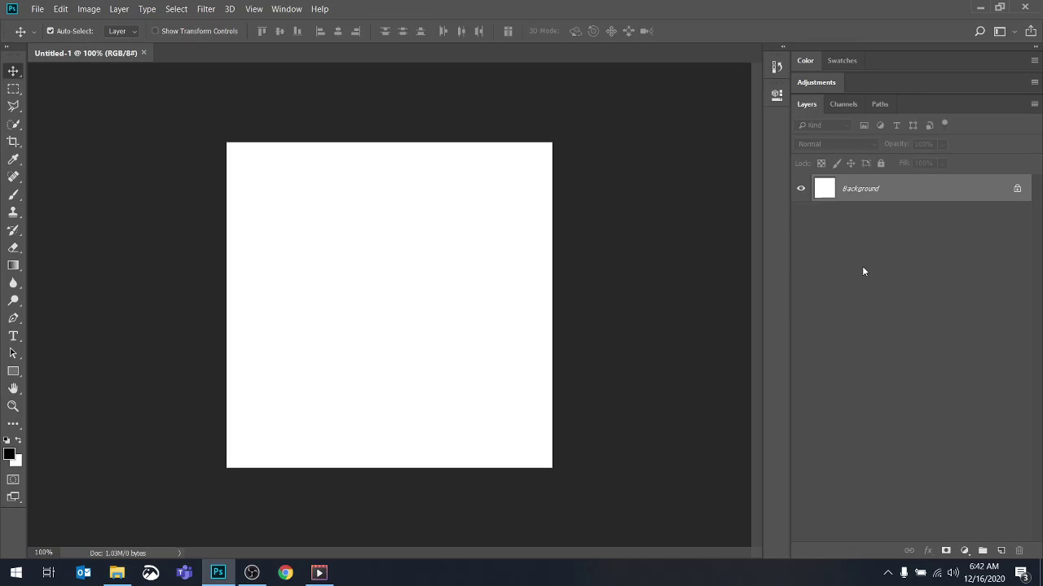
Save the layout as a new workspace named 'sample', then switch to Motion.
click(1000, 33)
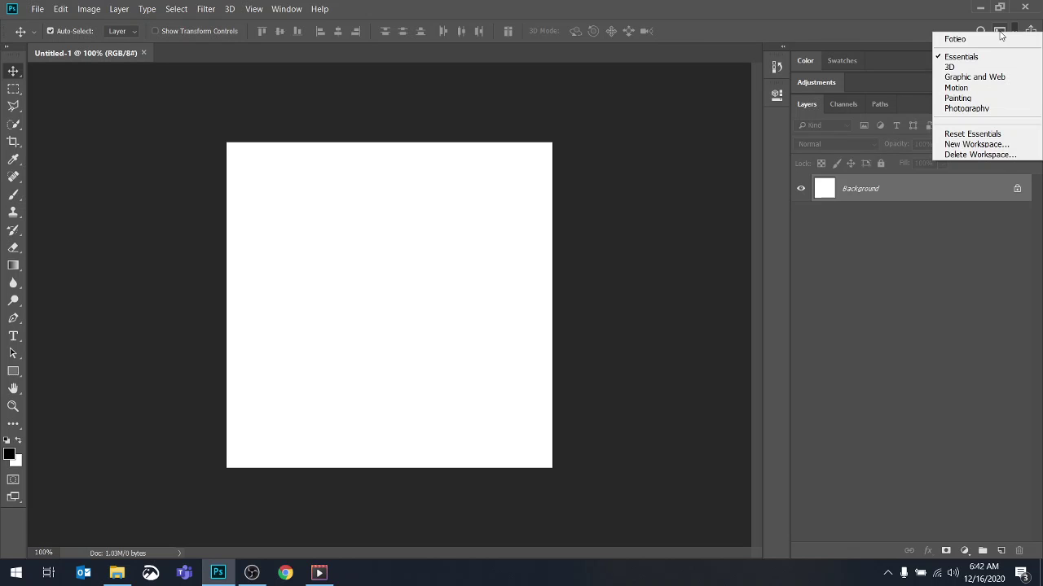
click(959, 145)
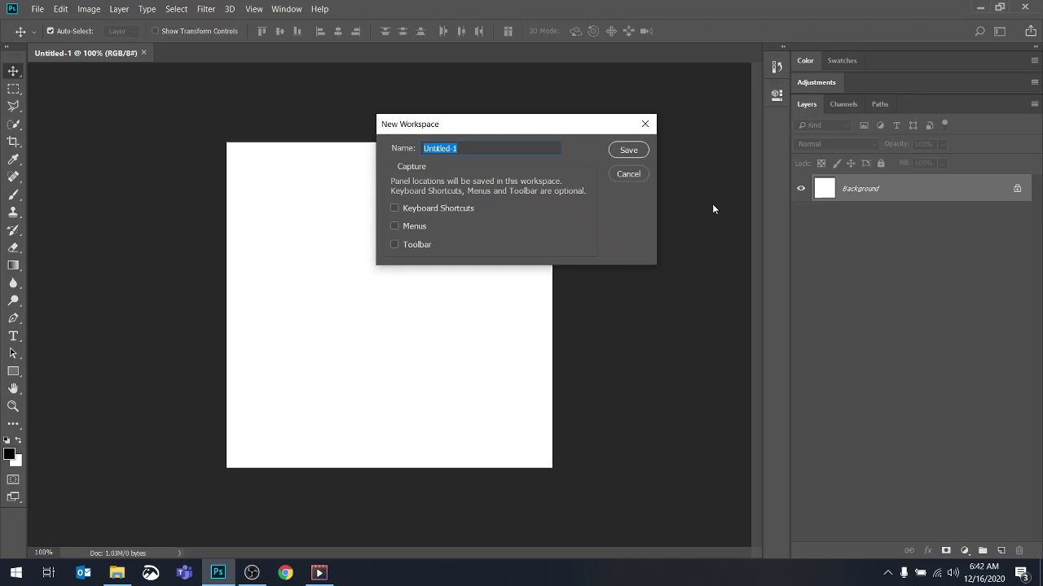
text(sample)
click(629, 150)
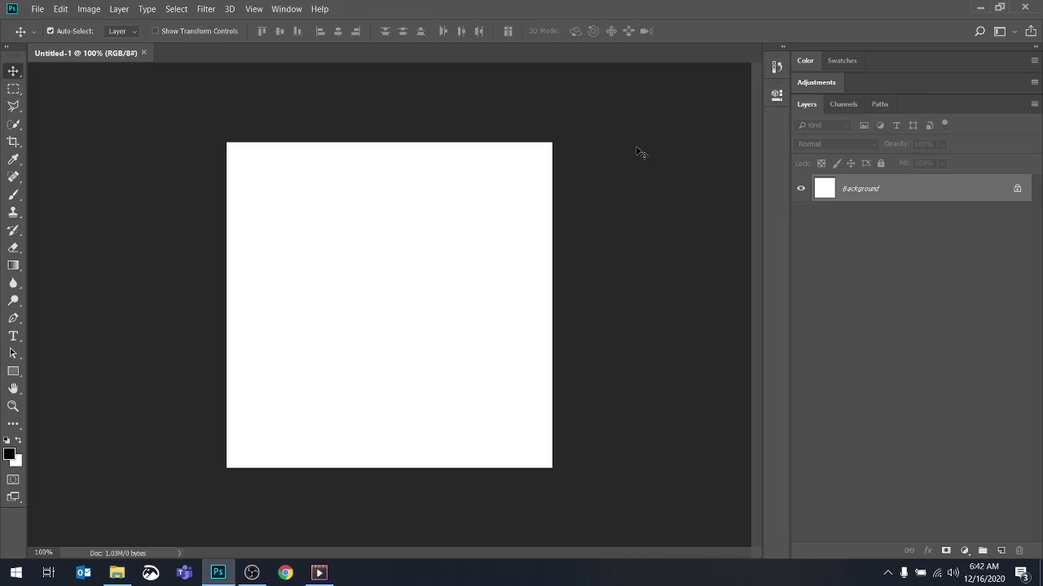
click(1002, 33)
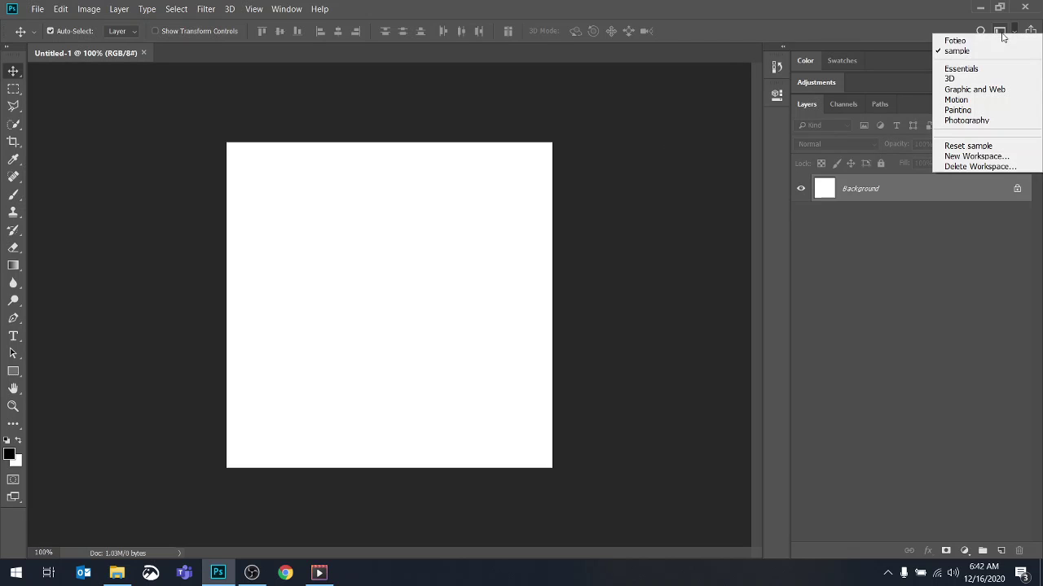
click(955, 99)
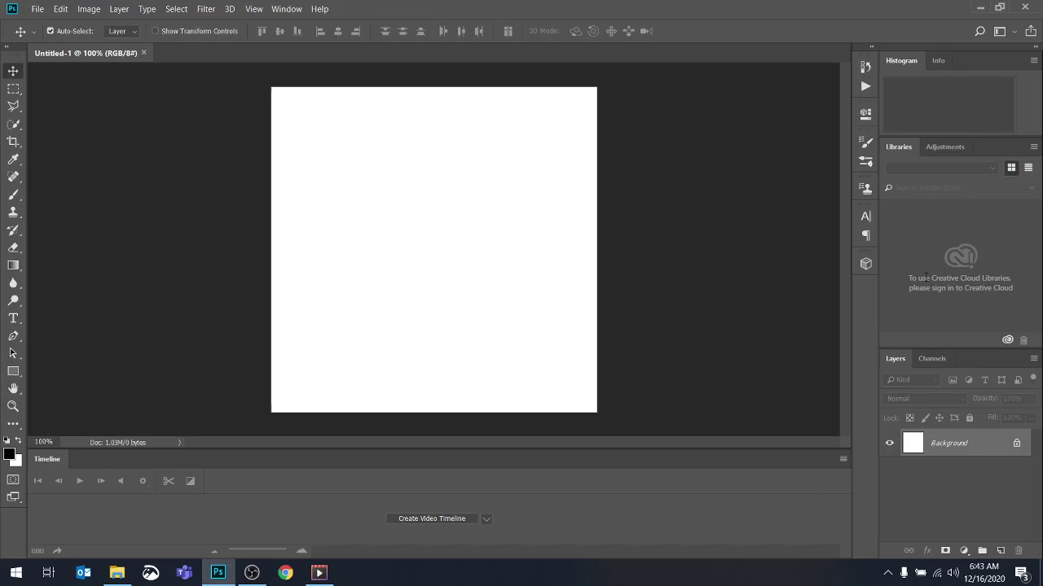
Switch to 'sample', float Adjustments and Color, then reset 'sample' to its saved layout.
click(1000, 32)
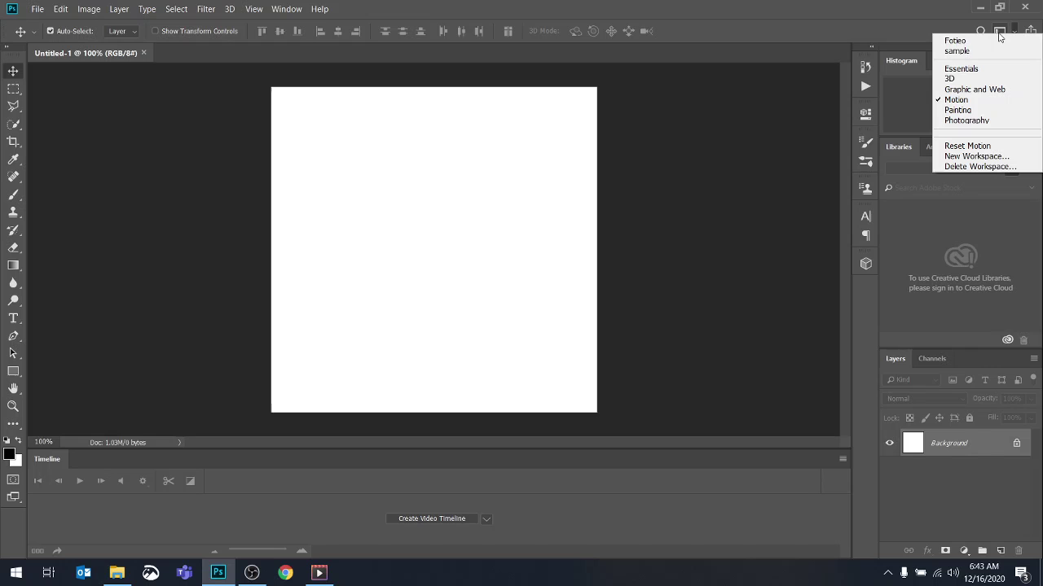
click(959, 52)
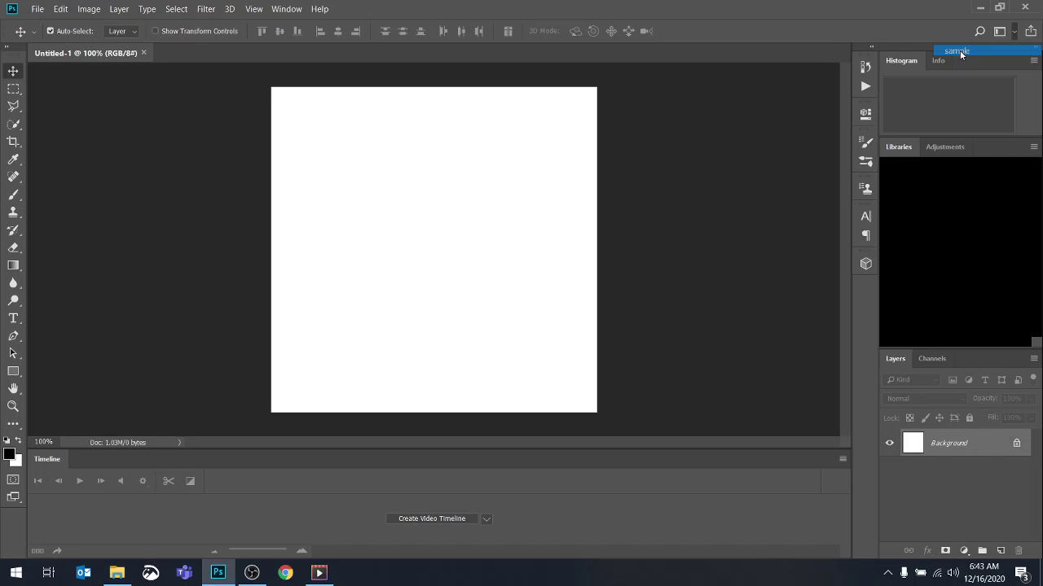
drag(819, 83, 255, 147)
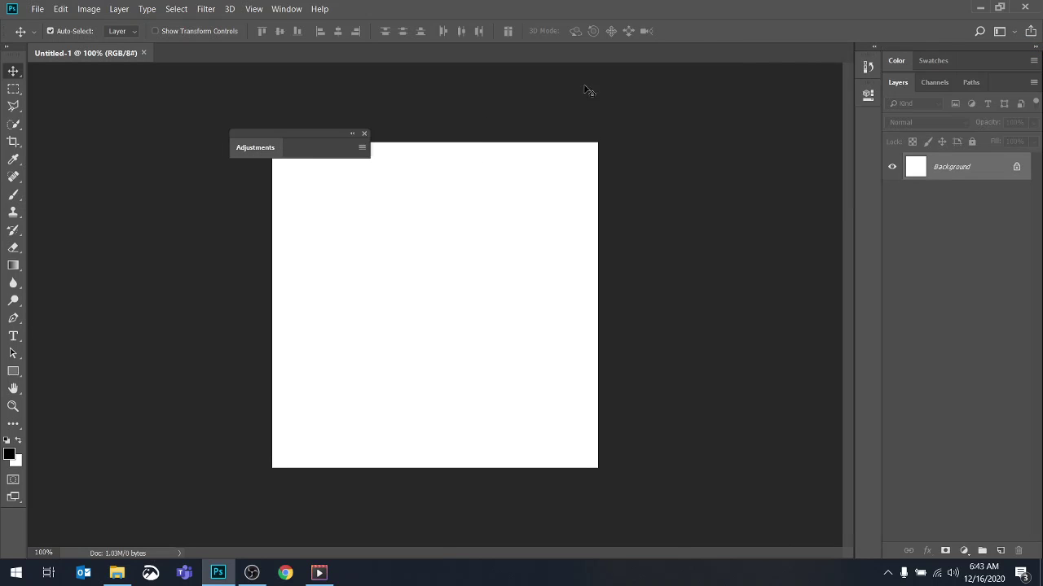
drag(896, 60, 358, 281)
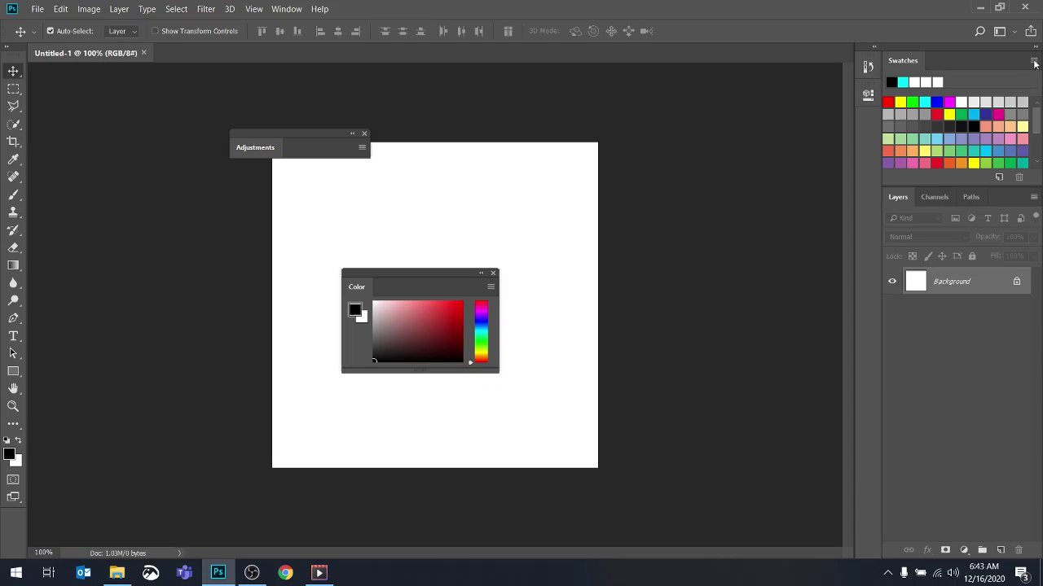
click(1000, 32)
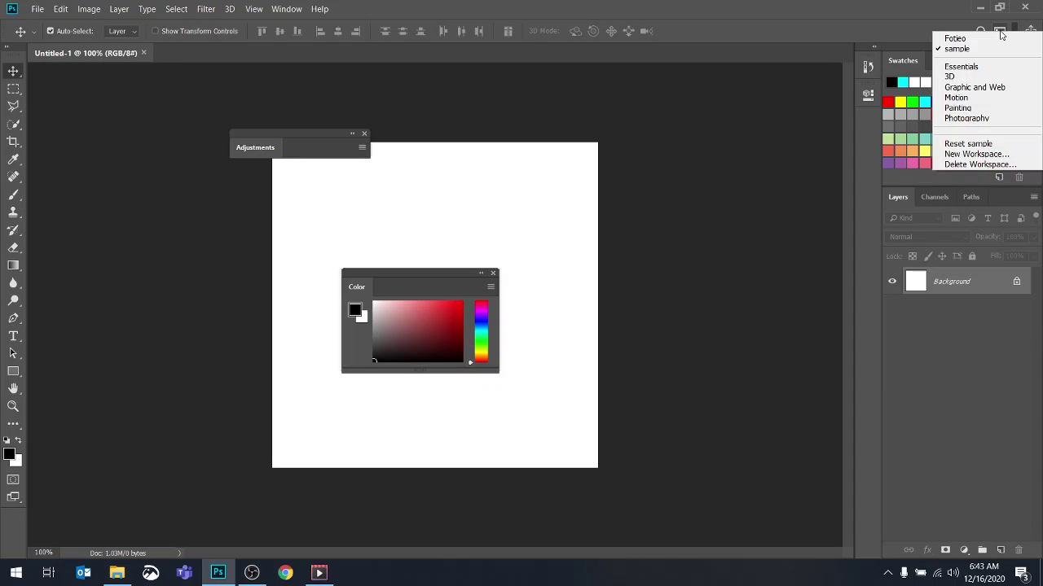
click(967, 144)
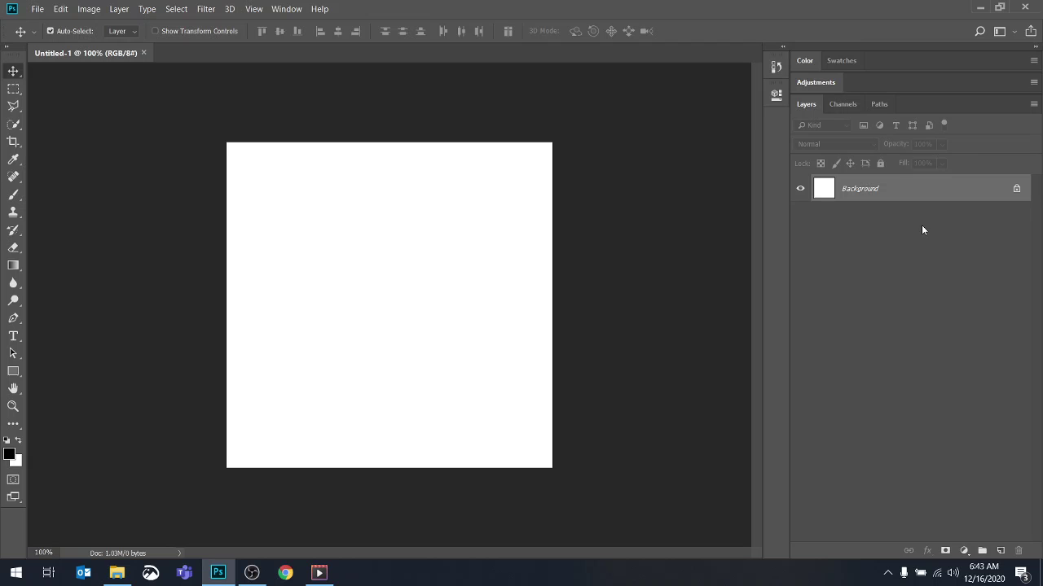
Switch to Essentials via Window > Workspace and float the Adjustments and Color panels.
click(288, 10)
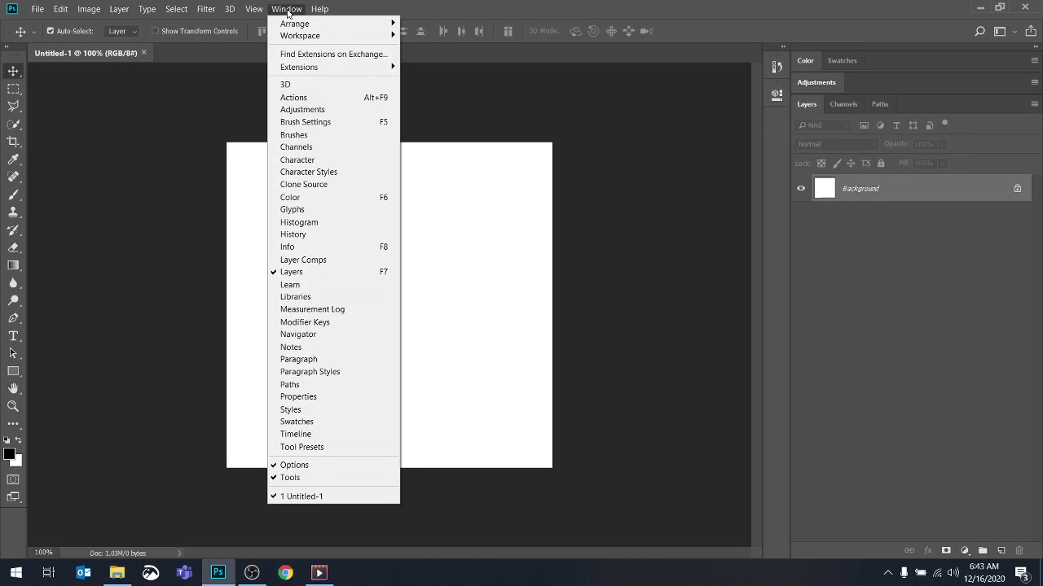
mouse_move(289, 38)
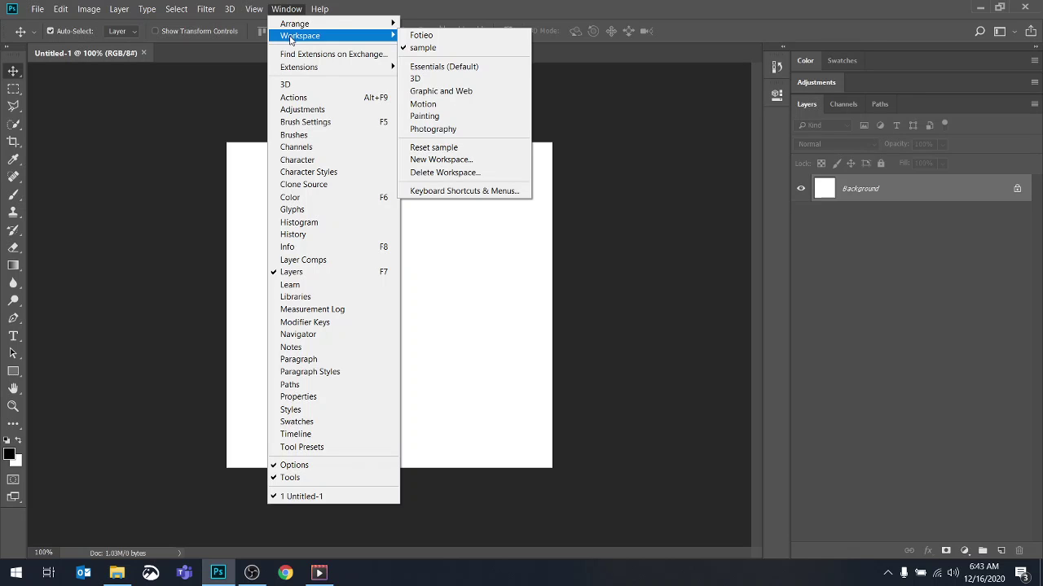
click(457, 68)
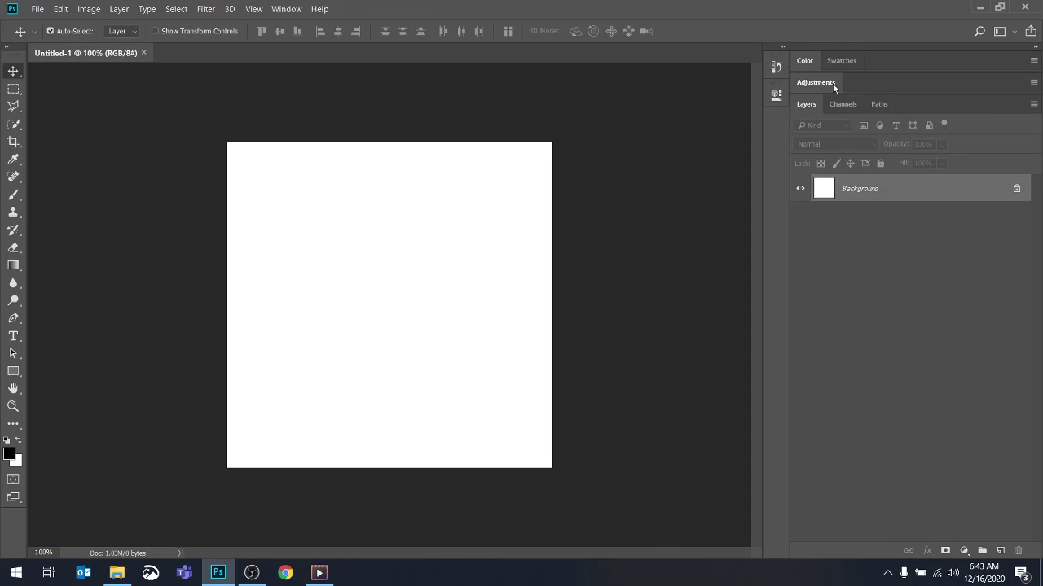
drag(831, 84, 400, 131)
drag(895, 61, 365, 236)
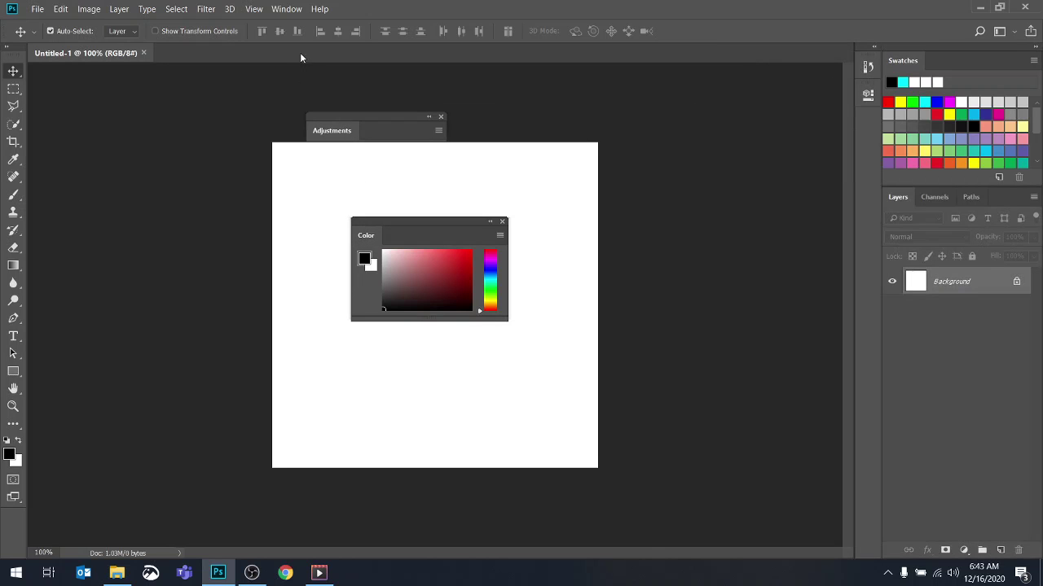
Reset Essentials to its default layout from Window > Workspace.
click(286, 10)
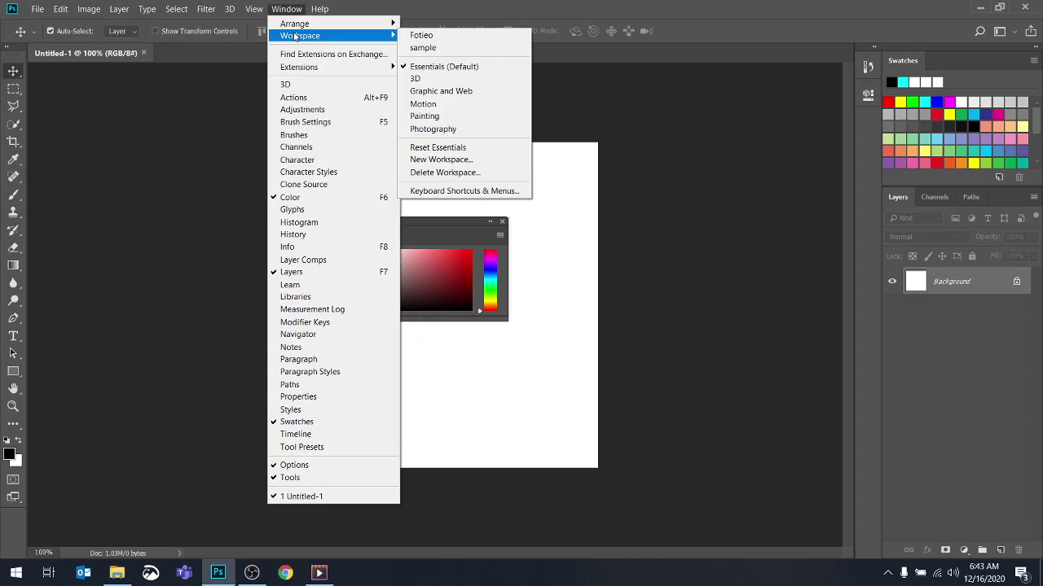
mouse_move(295, 37)
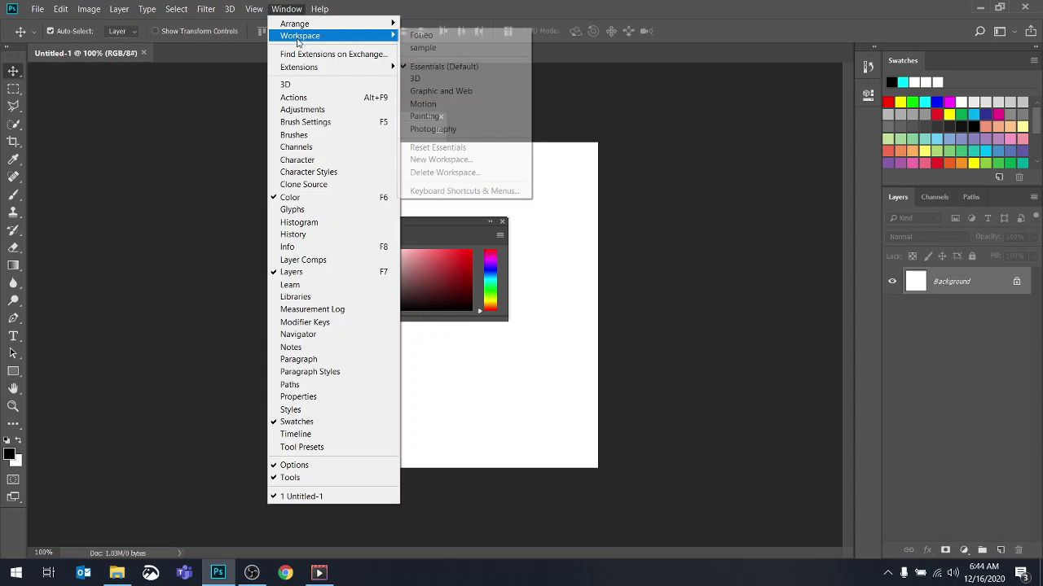
click(448, 149)
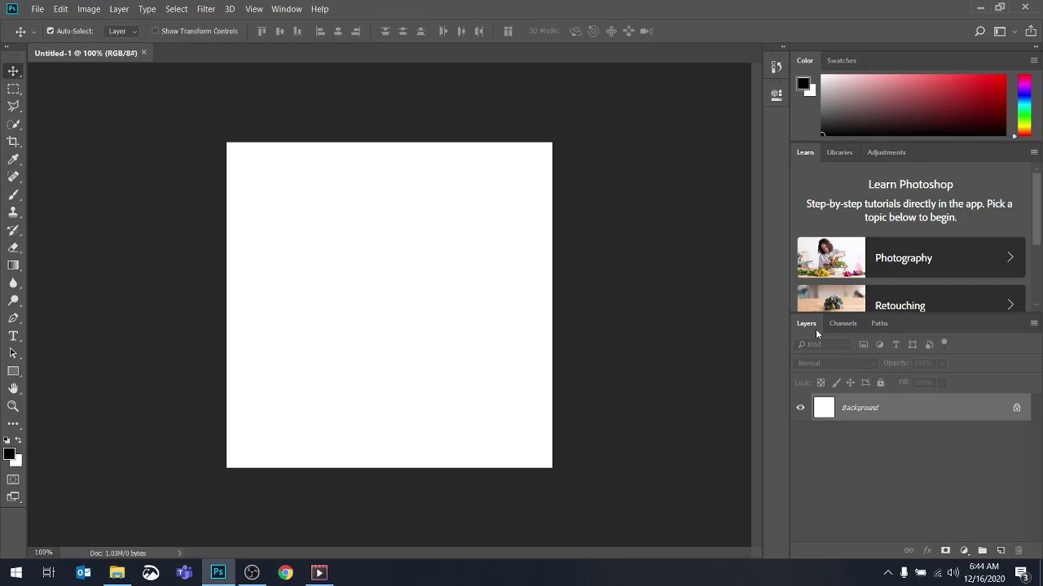
Switch to the Fotieo workspace and reset it to its saved panel layout.
click(1003, 32)
click(977, 38)
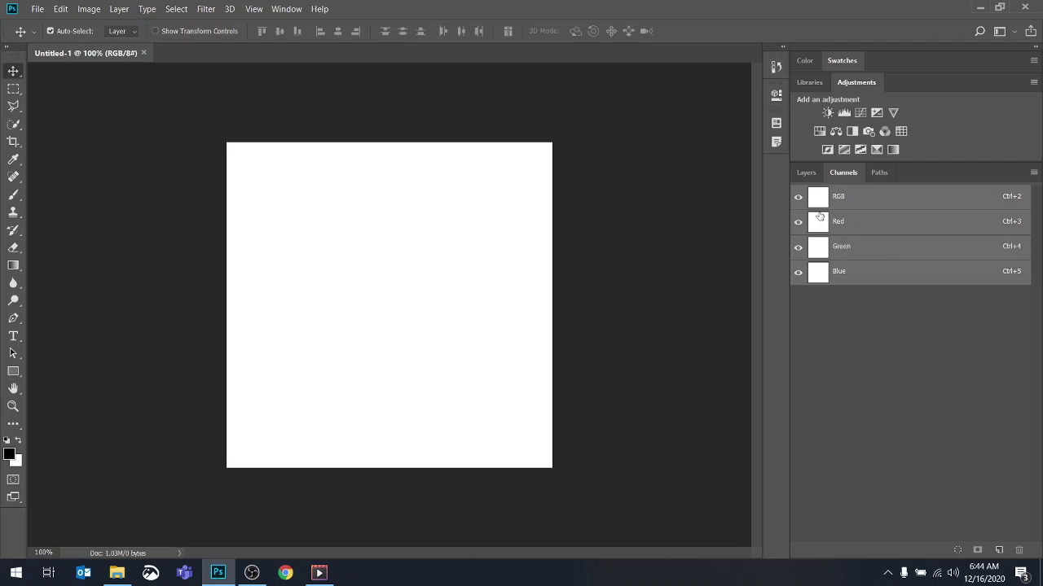
click(1016, 33)
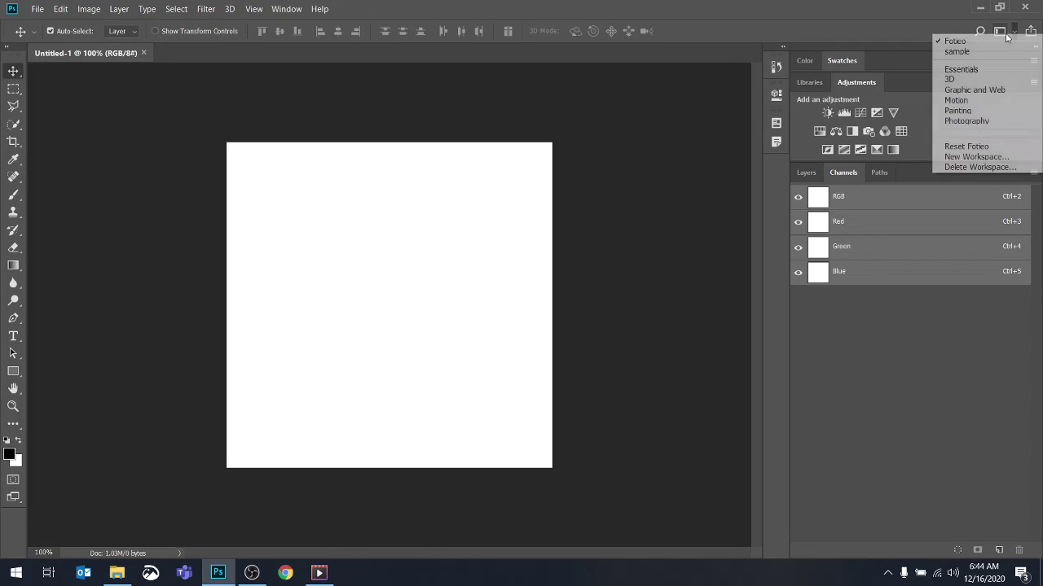
click(970, 147)
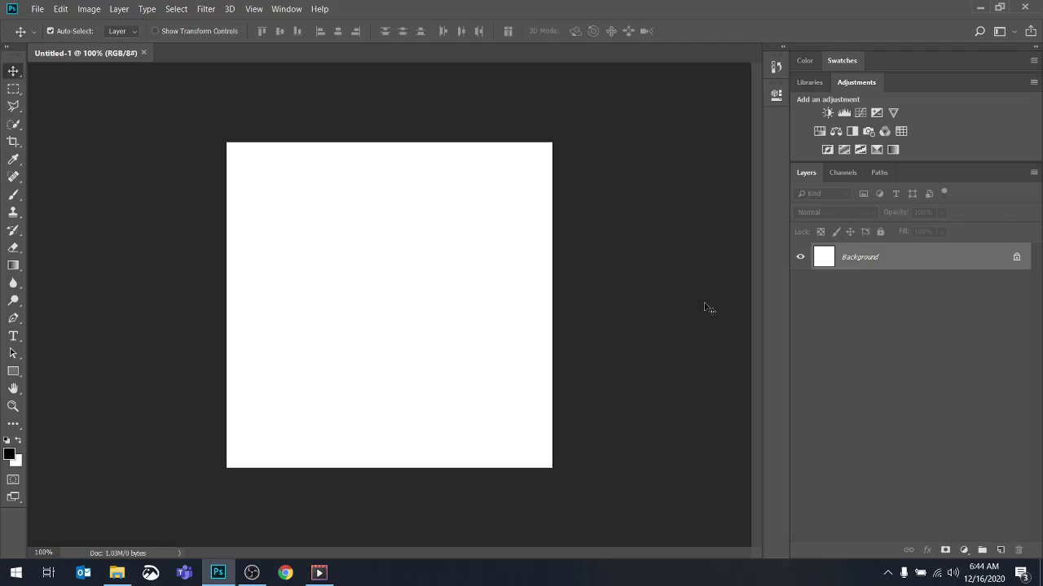
click(286, 9)
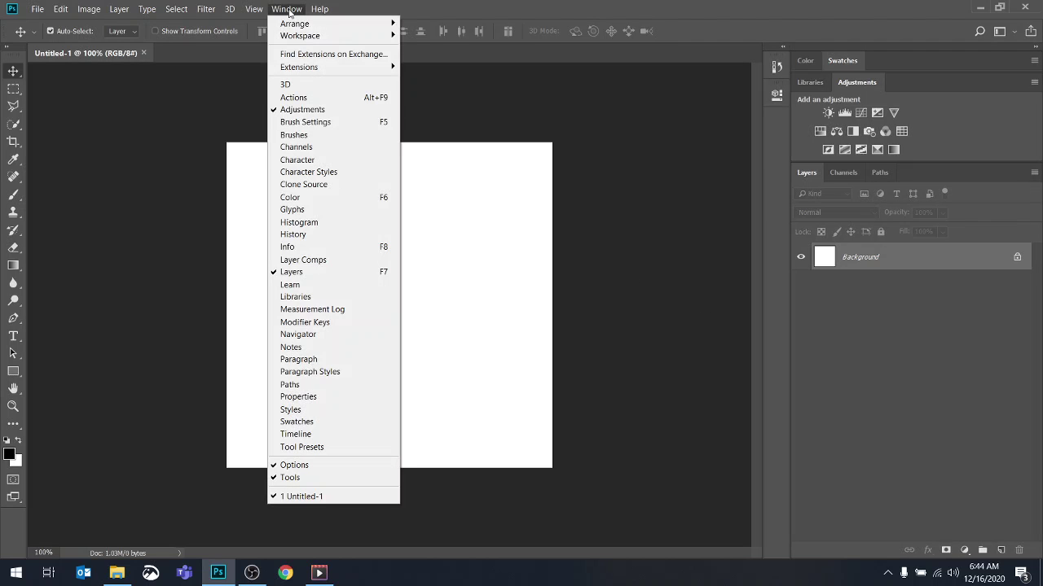